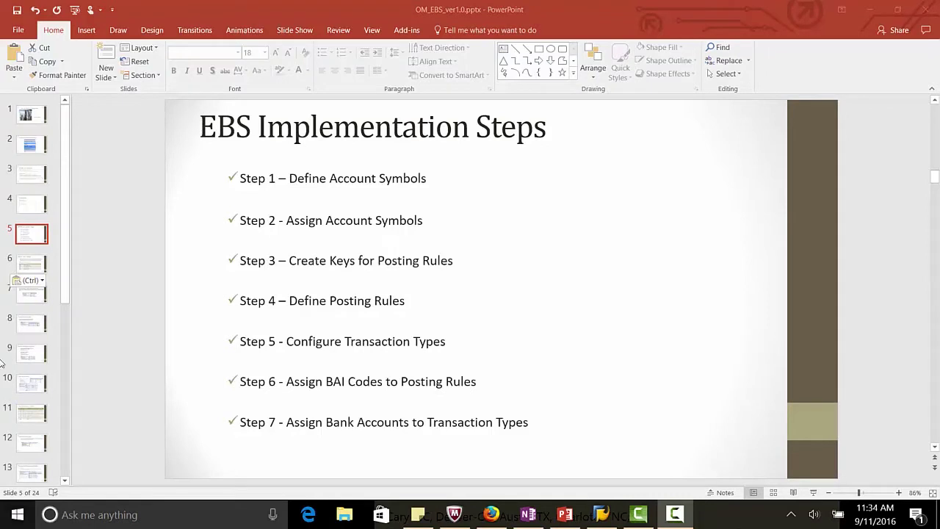
Switch to SAP, open the SAP Reference IMG through transaction /nspro, and expand Financial Accounting
{"action": "left_click", "coordinate": [205, 344]}
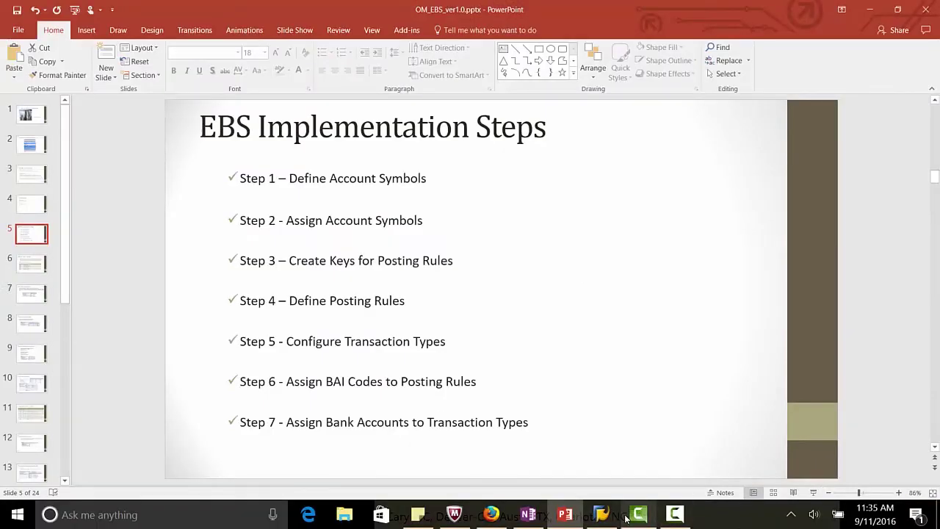
{"action": "left_click", "coordinate": [602, 445]}
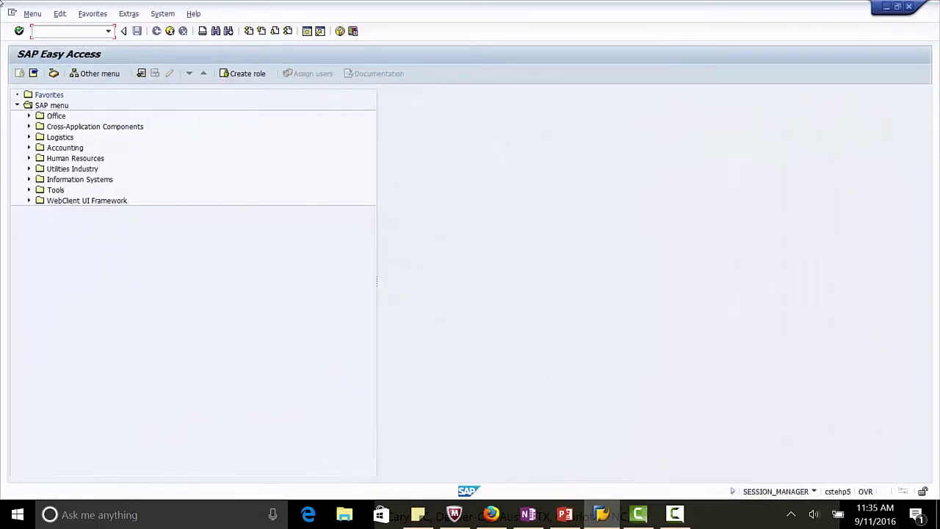
{"action": "type", "text": "/nspro"}
{"action": "key", "text": "Return"}
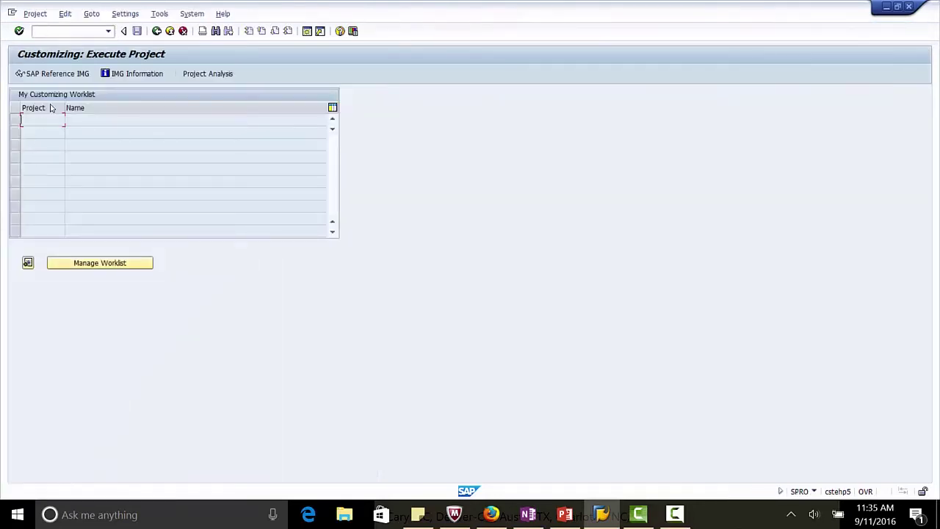
{"action": "left_click", "coordinate": [67, 71]}
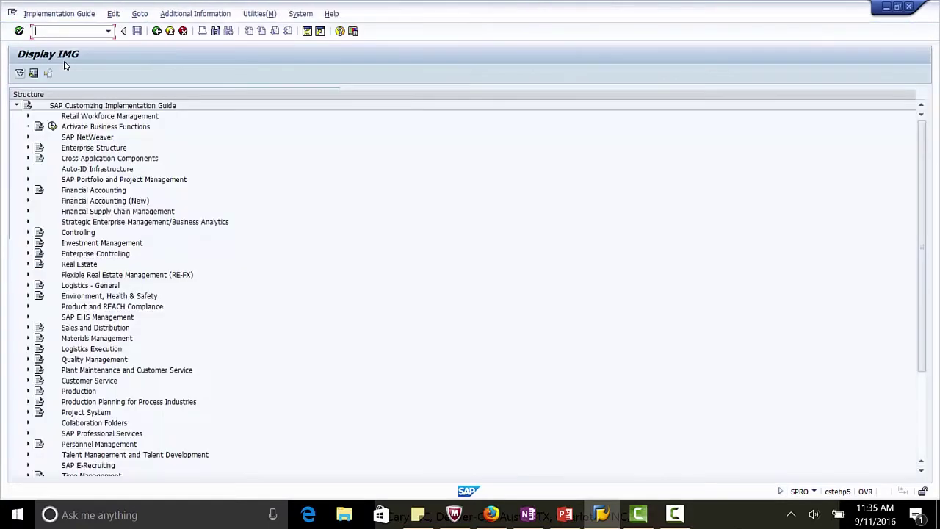
{"action": "left_click", "coordinate": [29, 190]}
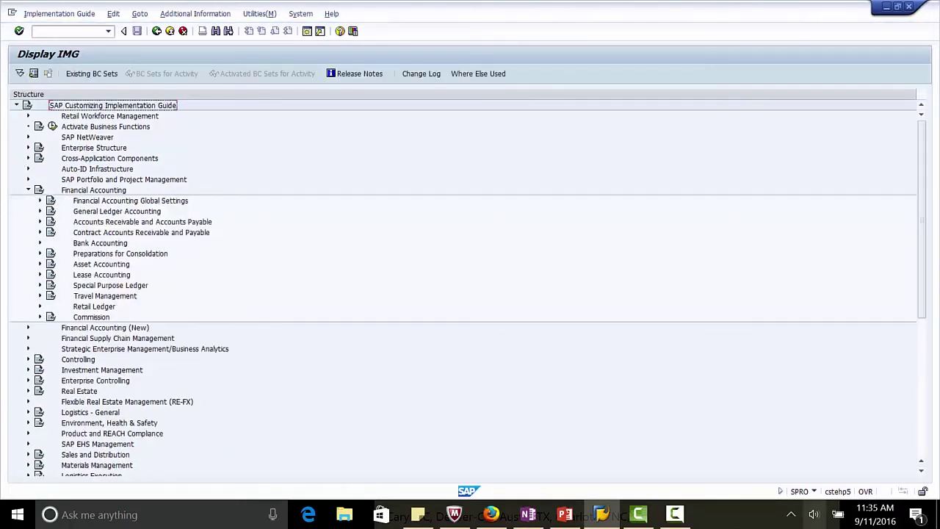
Mute the computer's system sound
{"action": "left_click", "coordinate": [814, 514]}
{"action": "left_click", "coordinate": [699, 480]}
{"action": "left_click", "coordinate": [280, 273]}
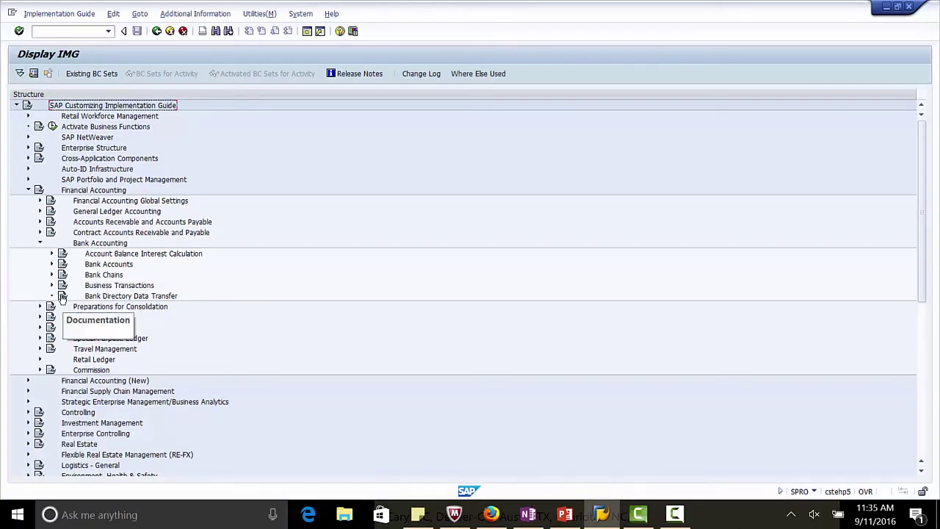
Under Bank Accounting, expand Business Transactions, Payment Transactions and Electronic Bank Statement
{"action": "left_click", "coordinate": [52, 285]}
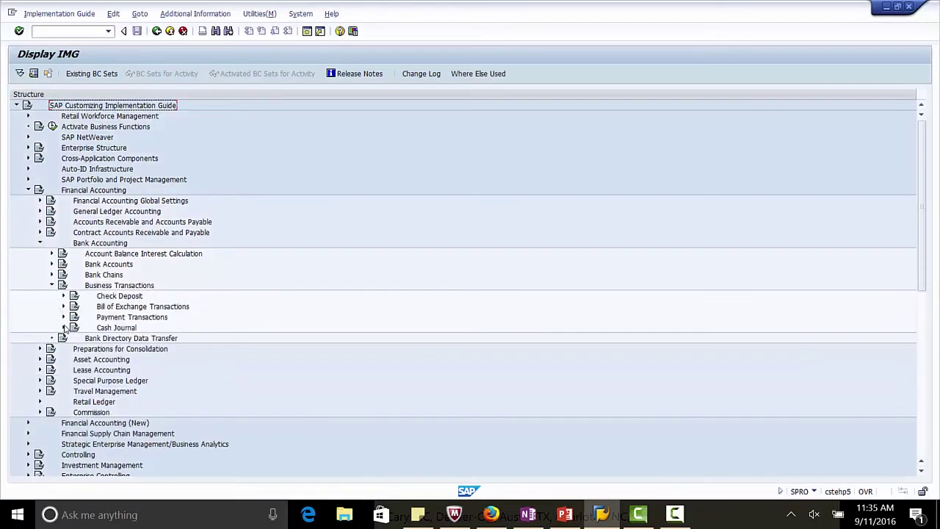
{"action": "left_click", "coordinate": [63, 317]}
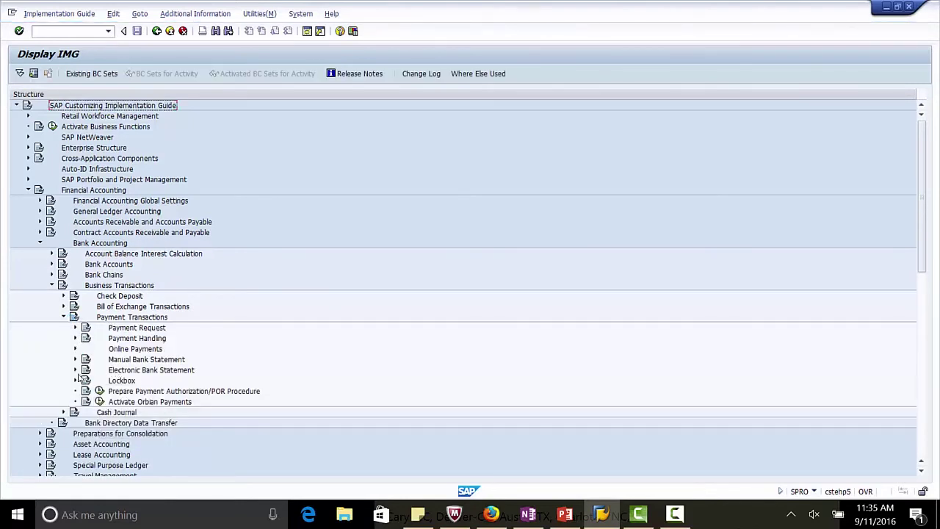
{"action": "left_click", "coordinate": [75, 370]}
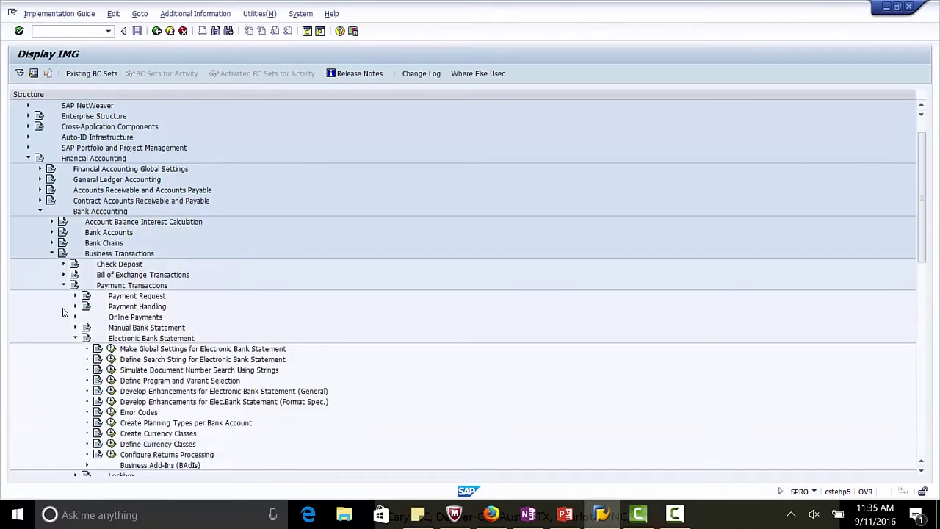
Execute Make Global Settings for Electronic Bank Statement with chart of accounts CAUS
{"action": "left_click", "coordinate": [149, 350]}
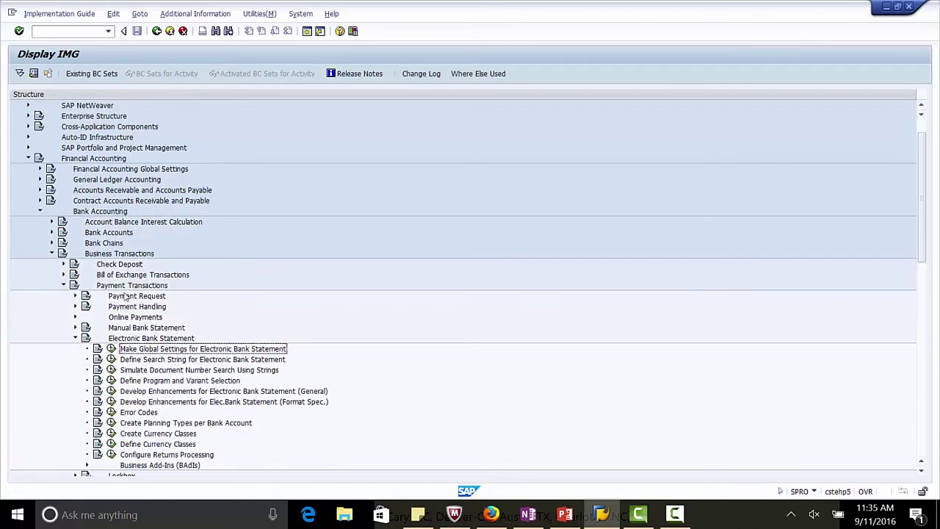
{"action": "left_click", "coordinate": [111, 349]}
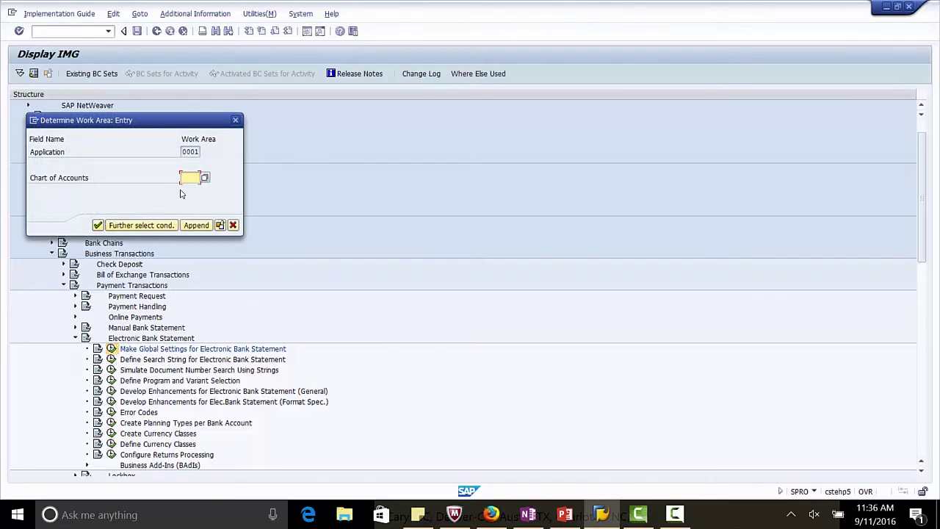
{"action": "type", "text": "CAUS"}
{"action": "key", "text": "Return"}
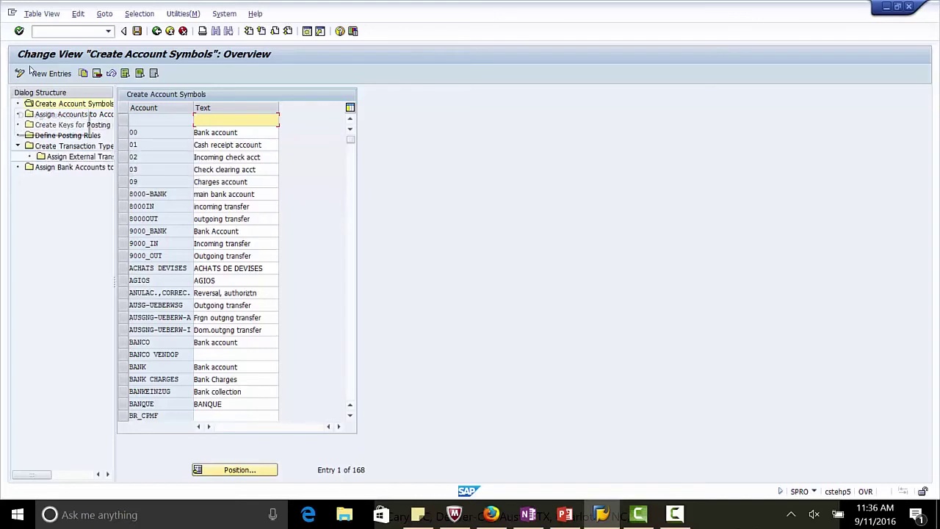
Start new entries for the account symbols and enter the accounts Y0, Y3, Y4, Y5, Y6 and Y8
{"action": "left_click", "coordinate": [51, 74]}
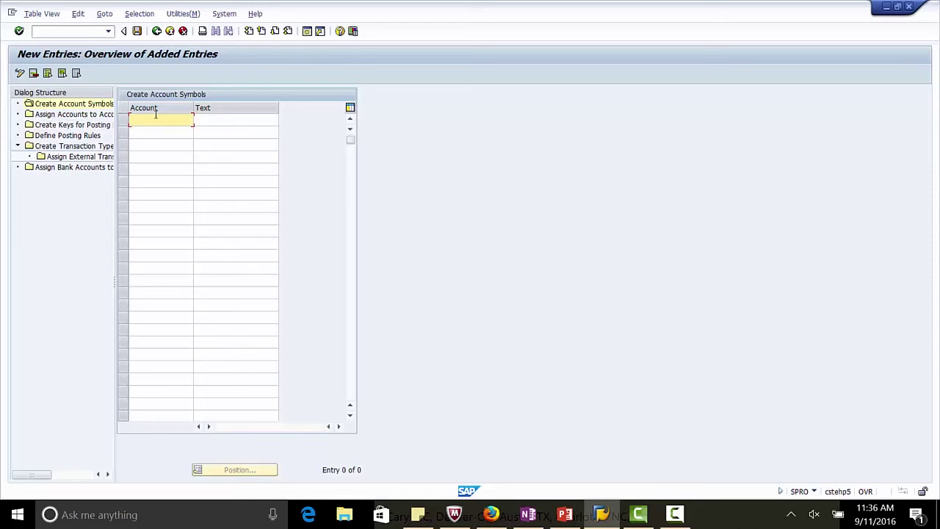
{"action": "type", "text": "Y0"}
{"action": "left_click", "coordinate": [183, 132]}
{"action": "type", "text": "Y3"}
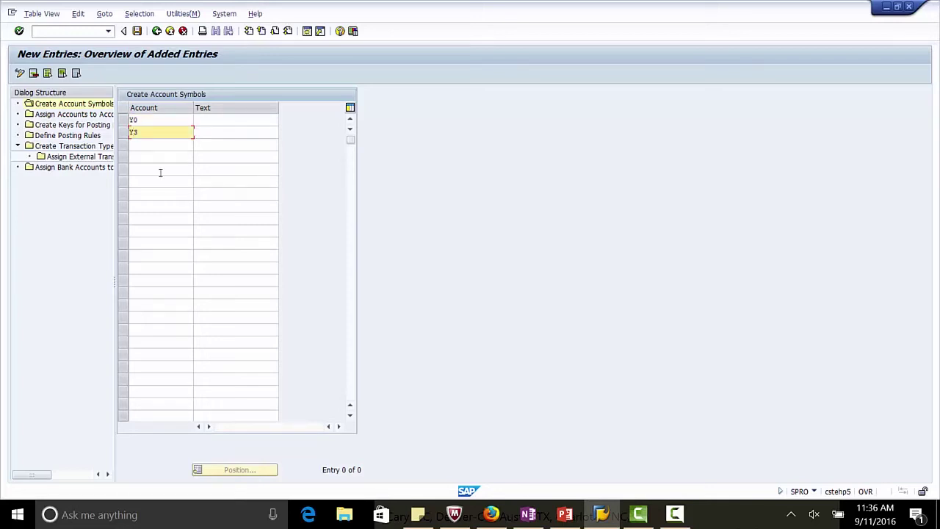
{"action": "left_click", "coordinate": [136, 145]}
{"action": "type", "text": "Y4"}
{"action": "left_click", "coordinate": [142, 156]}
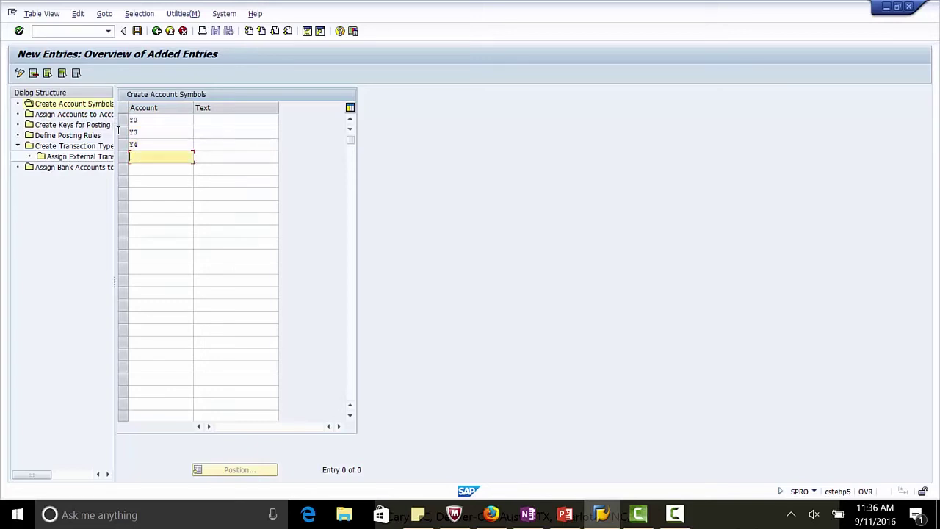
{"action": "type", "text": "Y5"}
{"action": "left_click", "coordinate": [153, 171]}
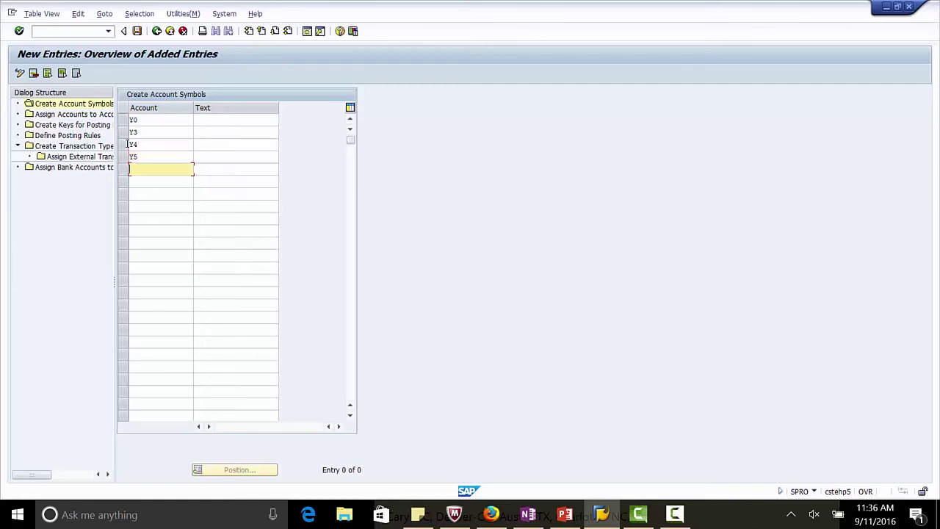
{"action": "type", "text": "Y6"}
{"action": "left_click", "coordinate": [147, 183]}
{"action": "type", "text": "Y8"}
Give the six account symbols, in order, the texts MAINBANK, ACH OUT, ACH IN, CHECK OUT, CHECK IN and OTHER TRANSFER
{"action": "left_click", "coordinate": [197, 120]}
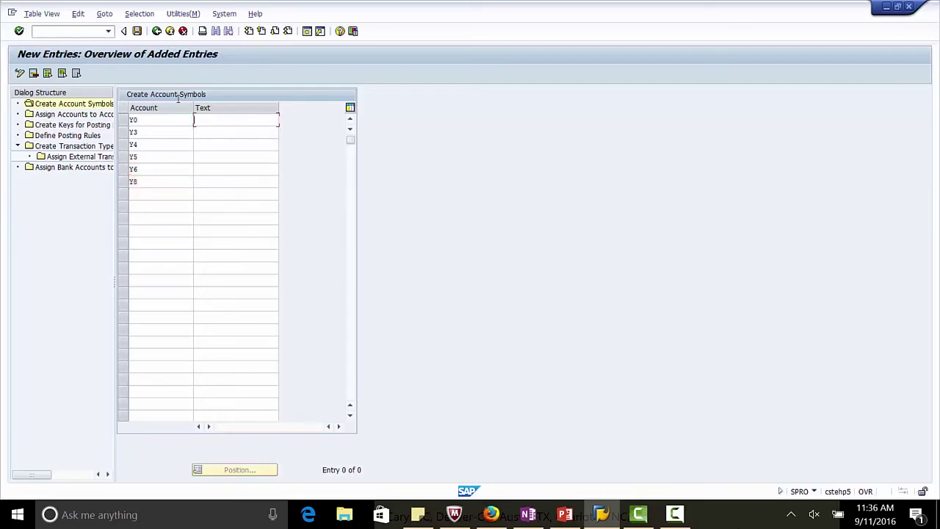
{"action": "type", "text": "MAINBANK"}
{"action": "left_click", "coordinate": [234, 133]}
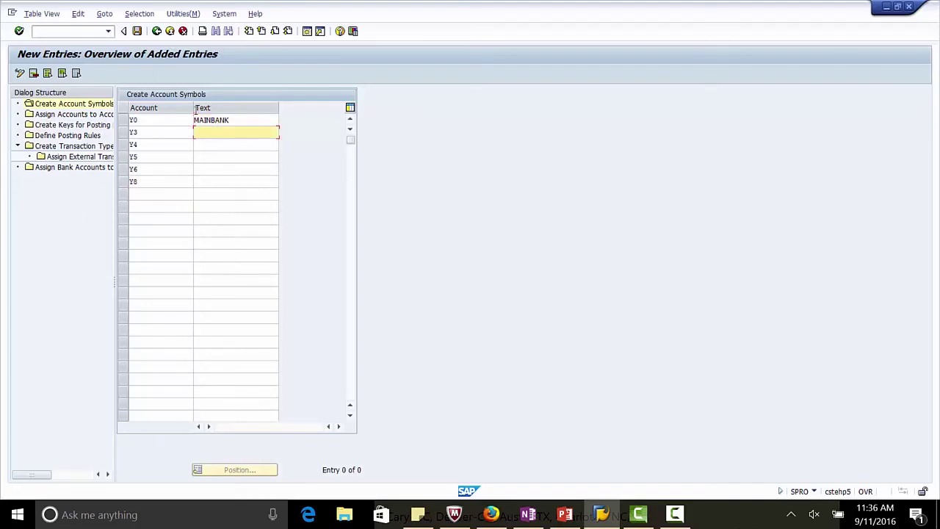
{"action": "type", "text": "ACH OUT"}
{"action": "key", "text": "Down"}
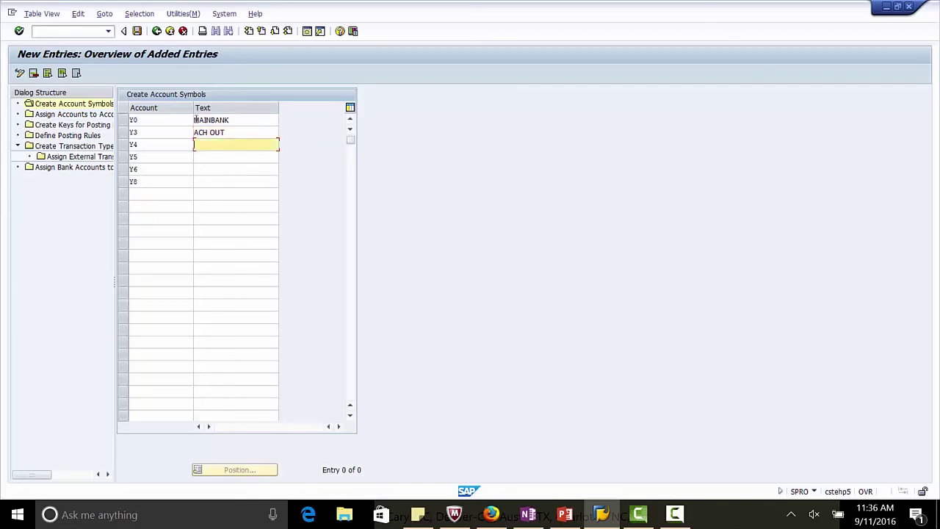
{"action": "type", "text": "ACH IN"}
{"action": "key", "text": "Down"}
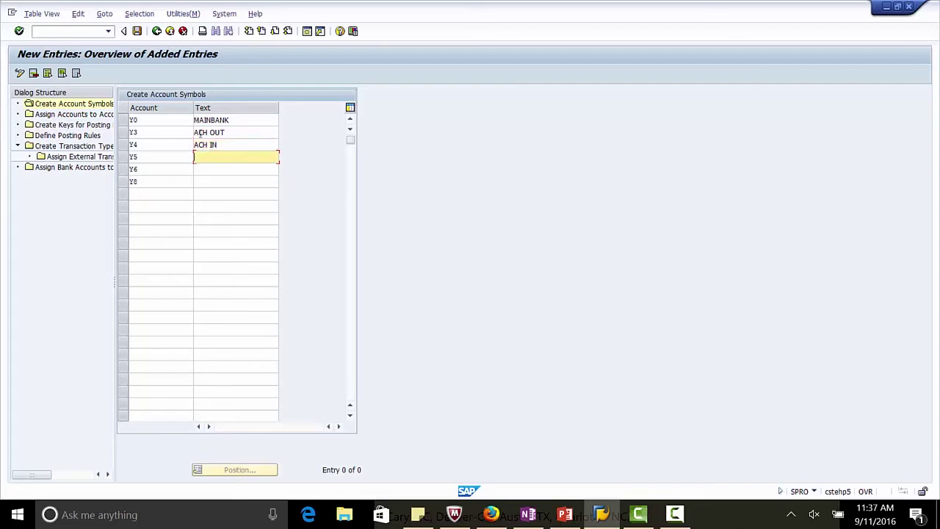
{"action": "type", "text": "CHECK OUT"}
{"action": "key", "text": "Down"}
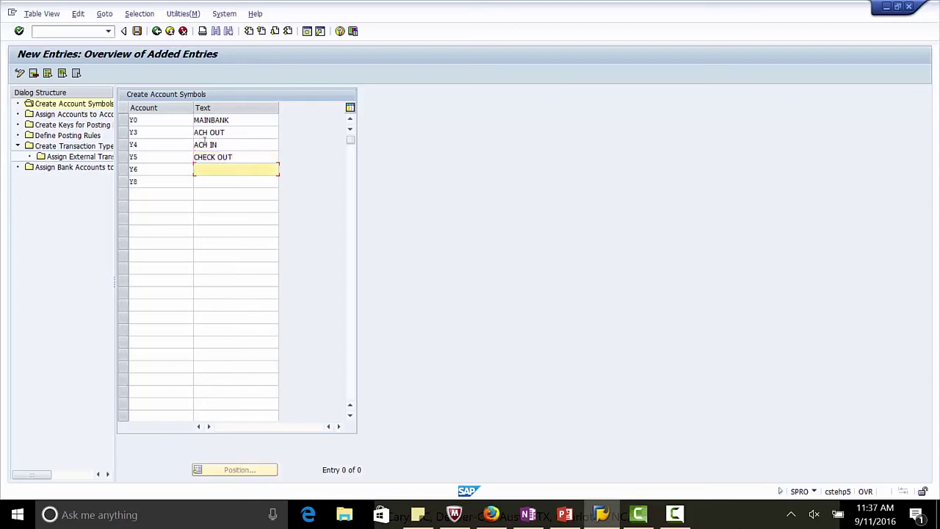
{"action": "type", "text": "CHECK IN"}
{"action": "key", "text": "Down"}
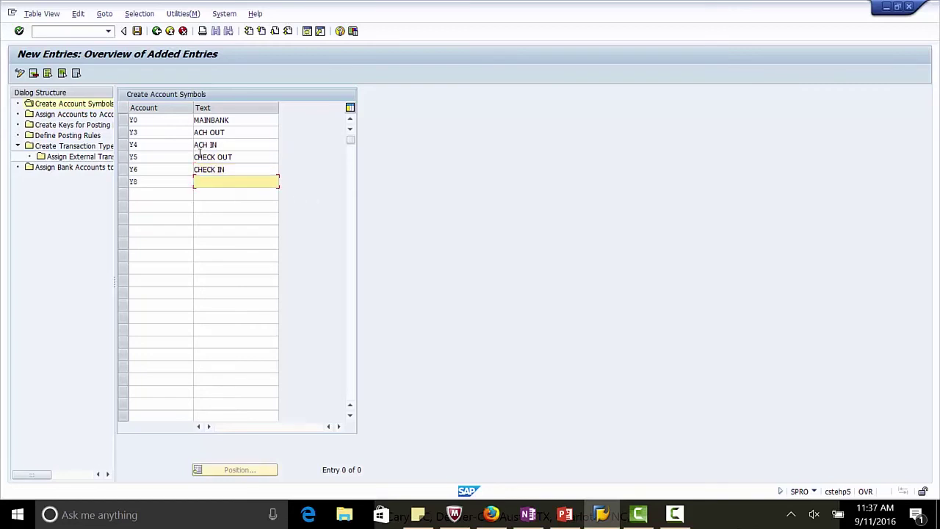
{"action": "type", "text": "OTHER TRANSFER"}
Save the new account symbols under customizing request CSTK900210, accepting the local request
{"action": "key", "text": "ctrl+s"}
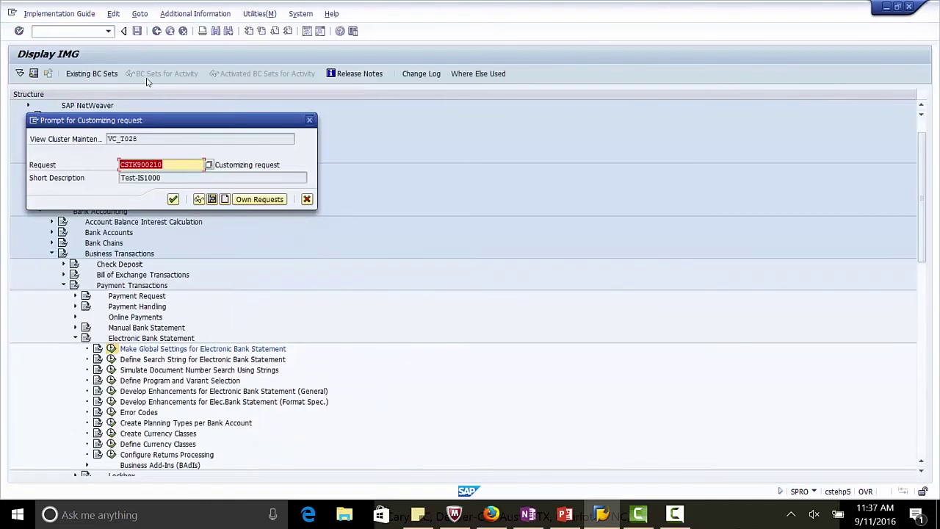
{"action": "left_click", "coordinate": [147, 166]}
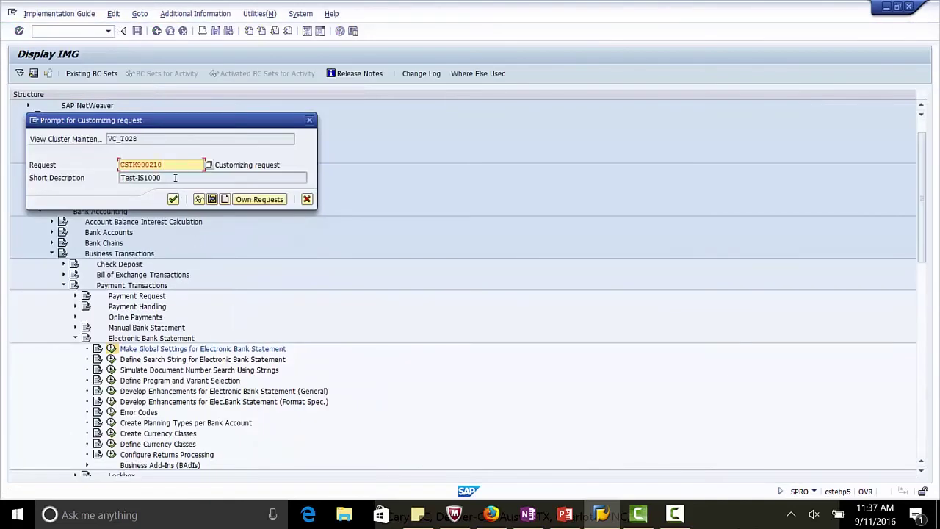
{"action": "key", "text": "Return"}
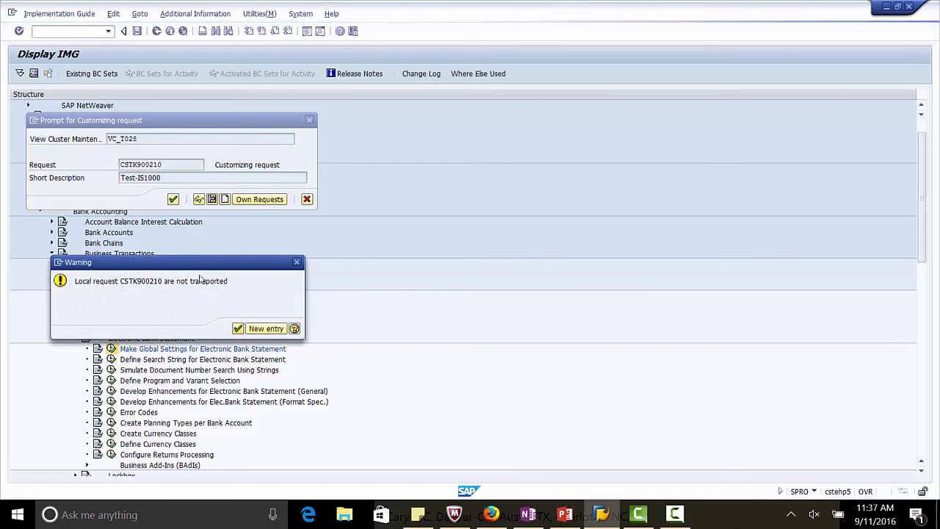
{"action": "key", "text": "Return"}
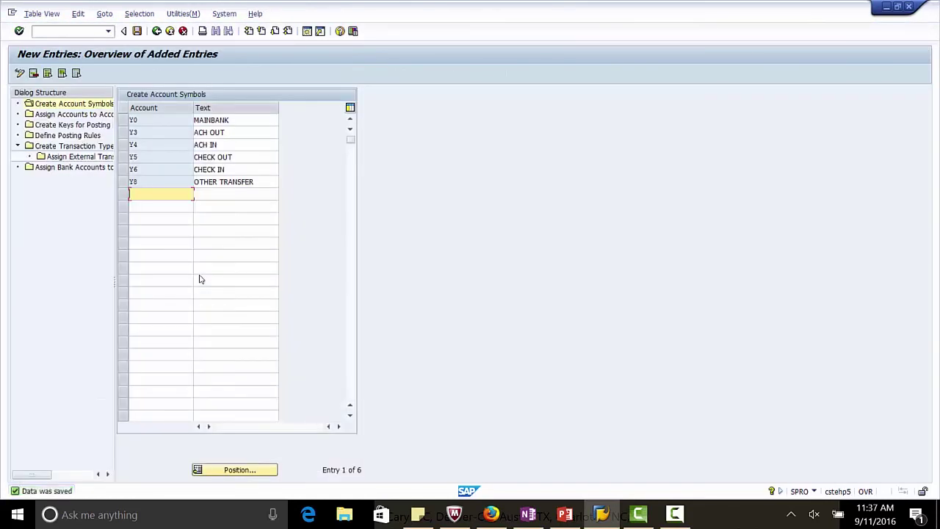